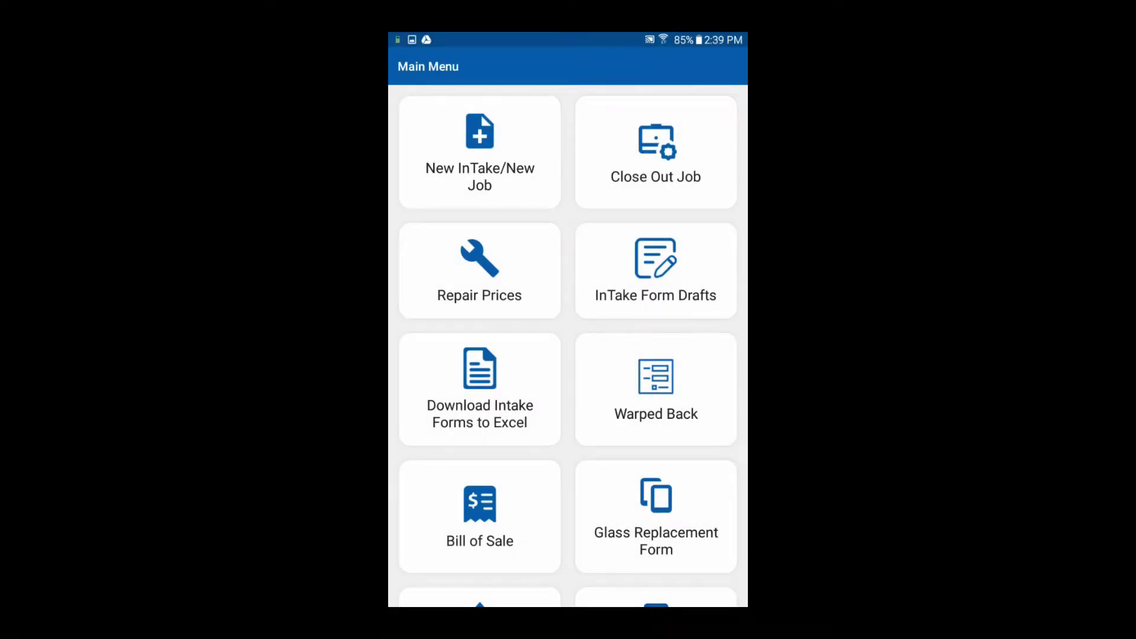
# Step: Open a blank Warped Back form from the Main Menu
pyautogui.click(656, 391)
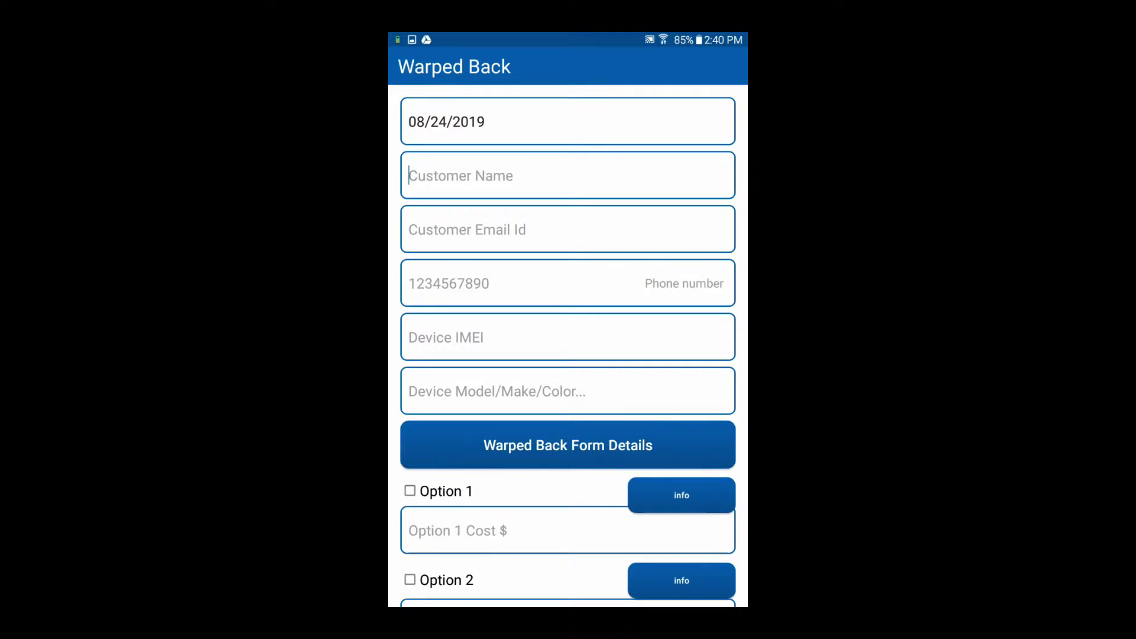
pyautogui.write('Nancy')
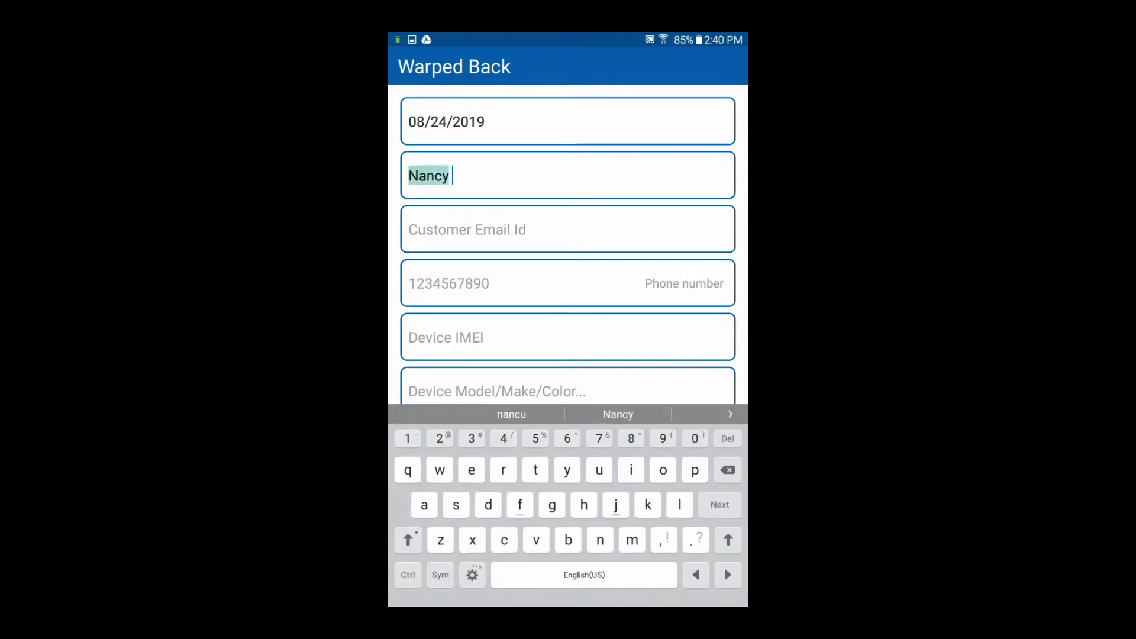
# Step: Enter the customer's name, email, phone and IMEI, and the device model 'iphone 7'
pyautogui.press('Tab')
pyautogui.press('Tab')
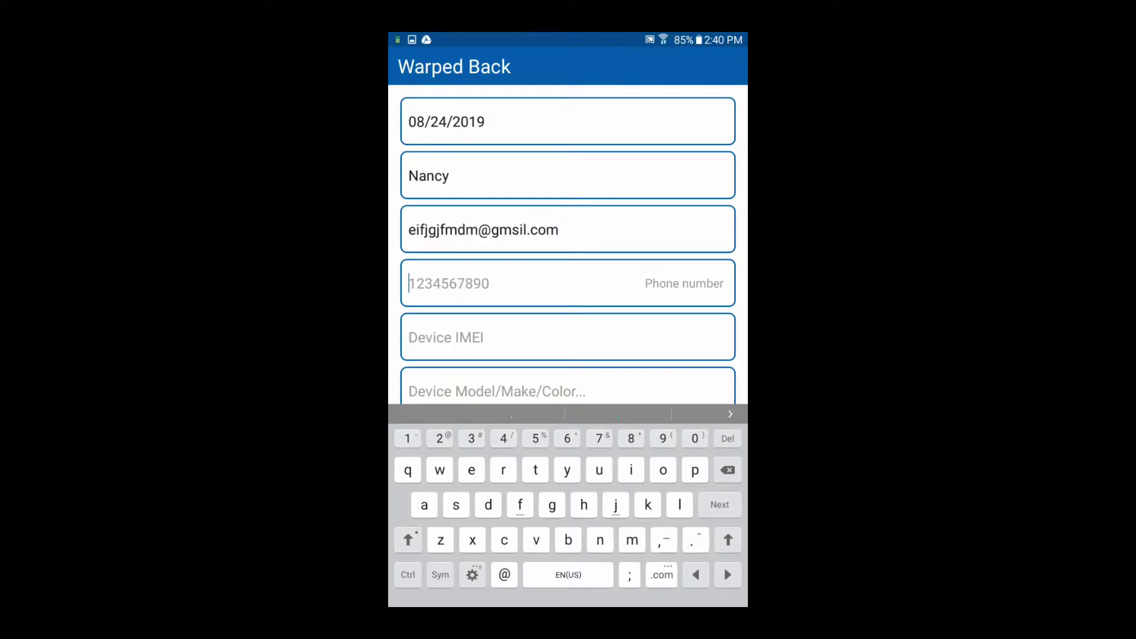
pyautogui.write('555555')
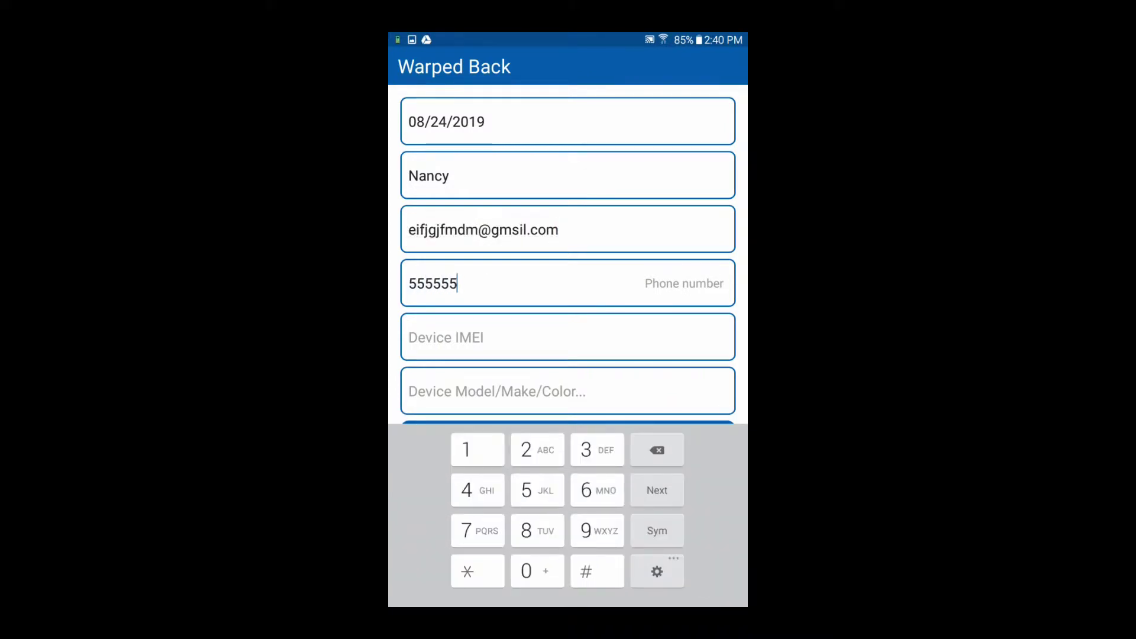
pyautogui.write('55')
pyautogui.press('Tab')
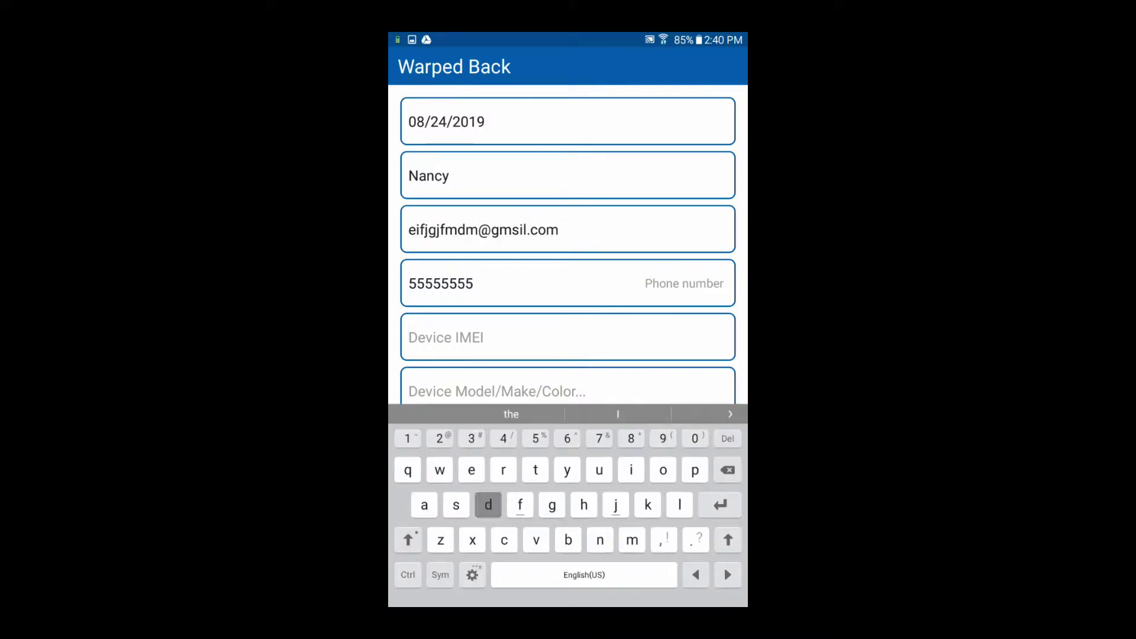
pyautogui.write('durhc7w37dn')
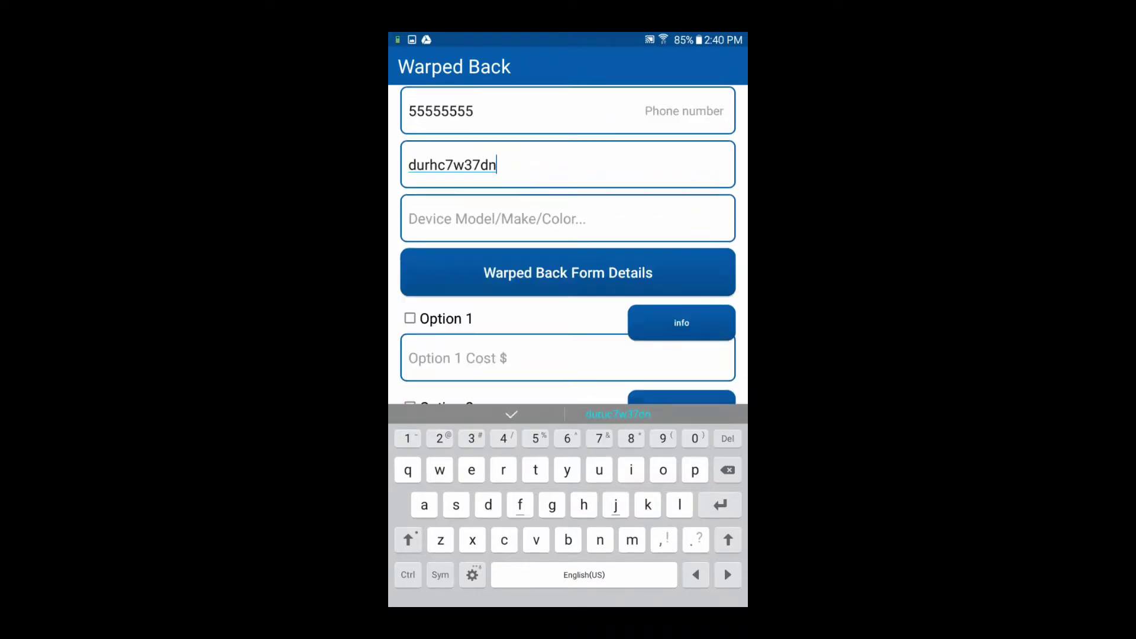
pyautogui.press('Tab')
pyautogui.write('iph')
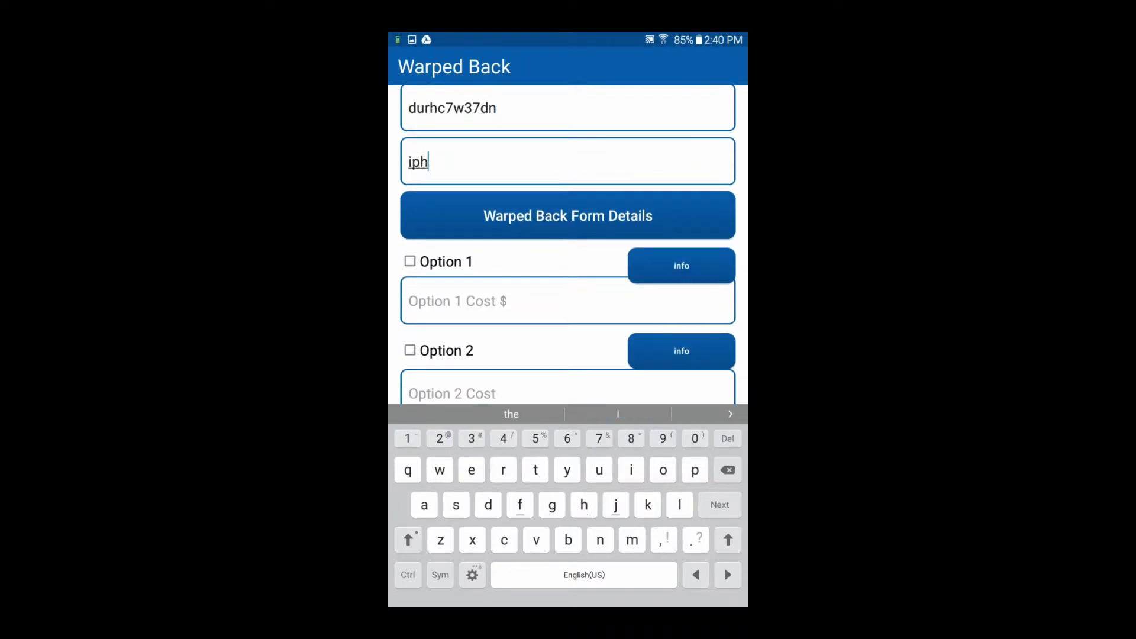
pyautogui.write('one 7')
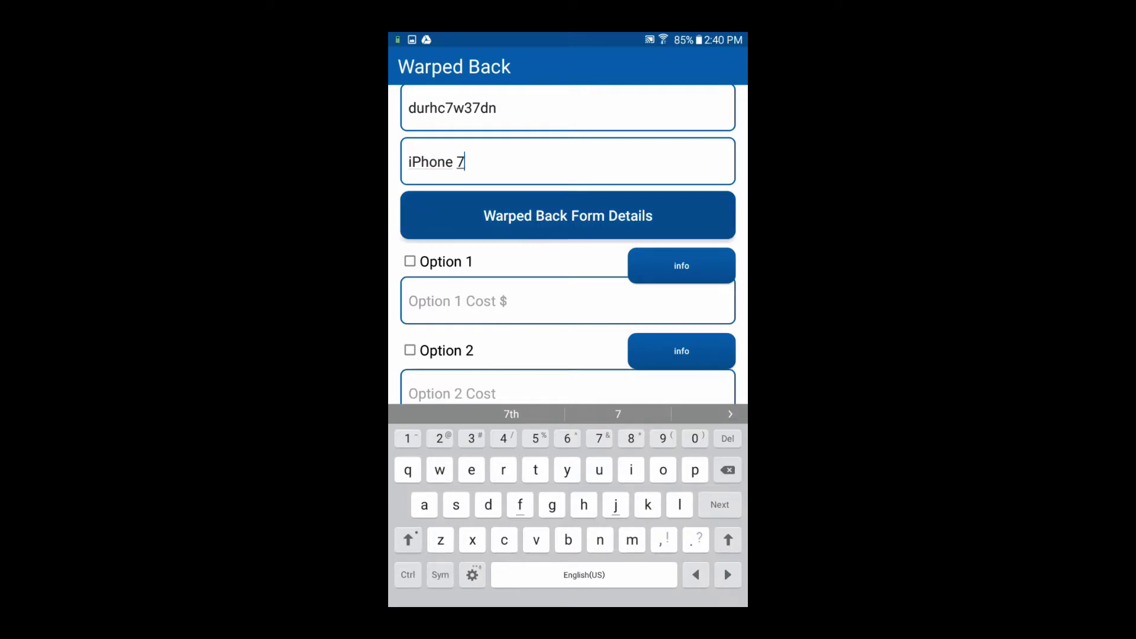
pyautogui.press('Tab')
pyautogui.scroll(-1, 568, 249)
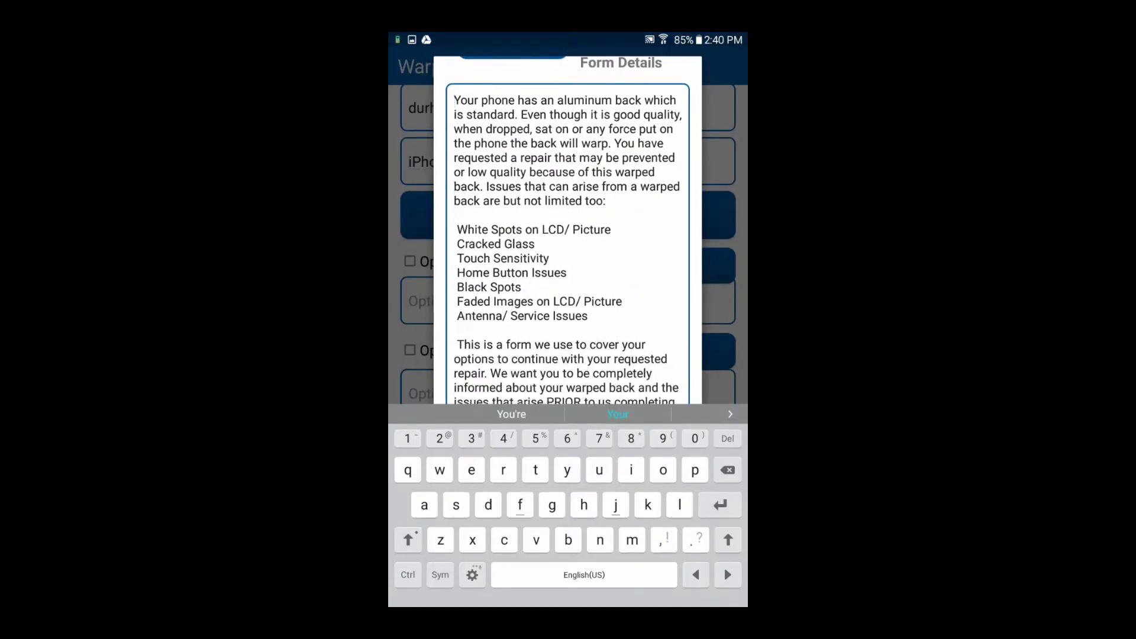
pyautogui.scroll(1, 569, 231)
pyautogui.scroll(-1, 568, 230)
pyautogui.press('Escape')
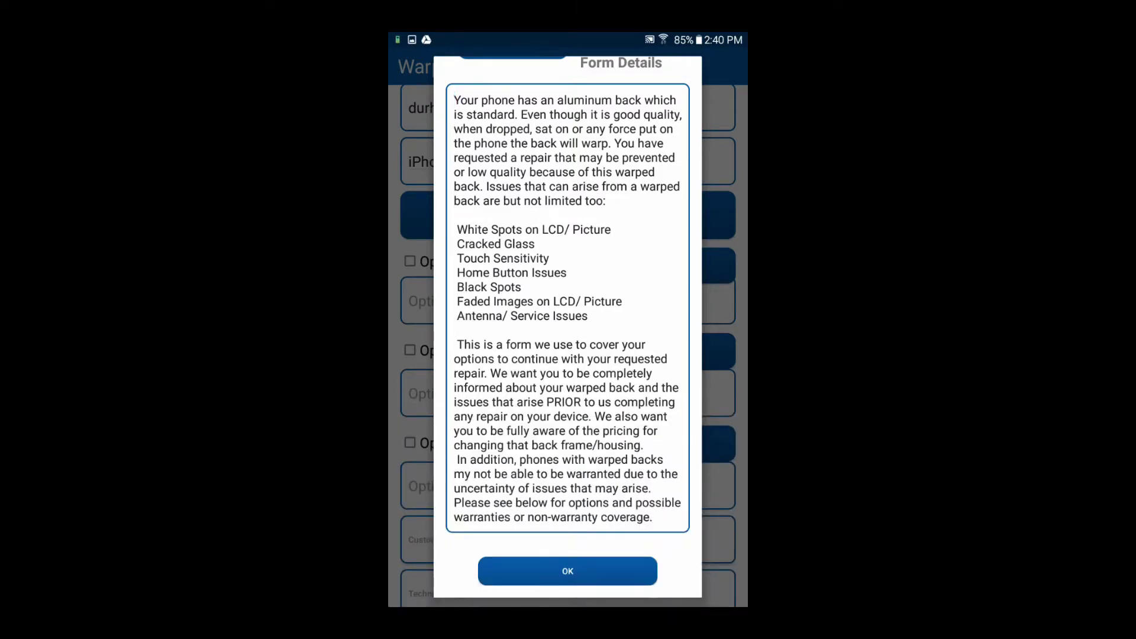
pyautogui.click(567, 571)
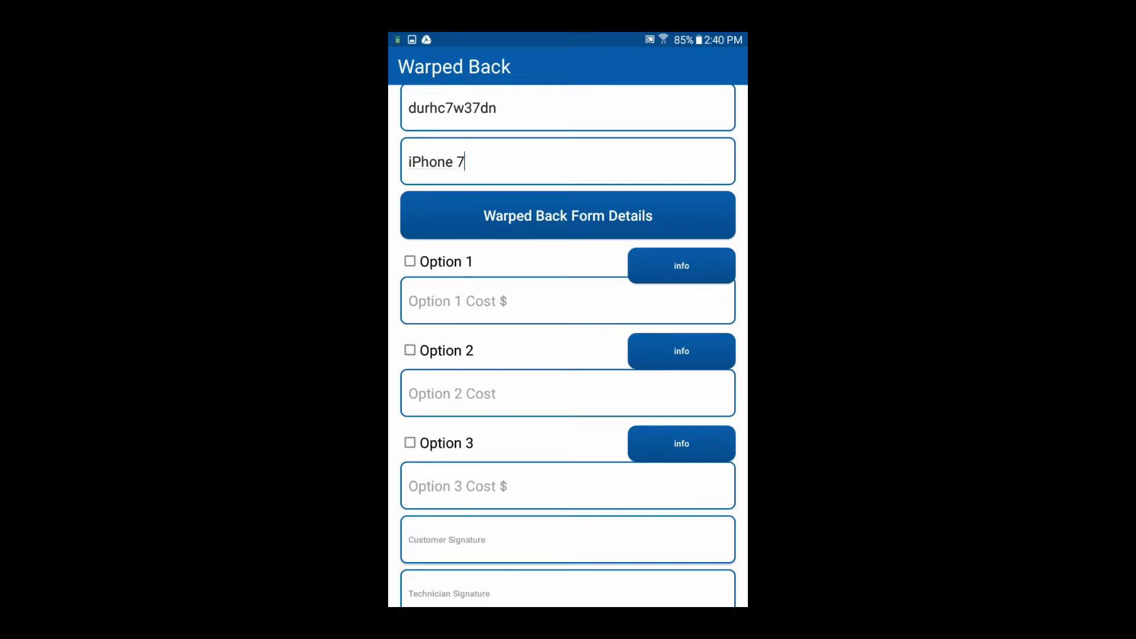
pyautogui.click(681, 266)
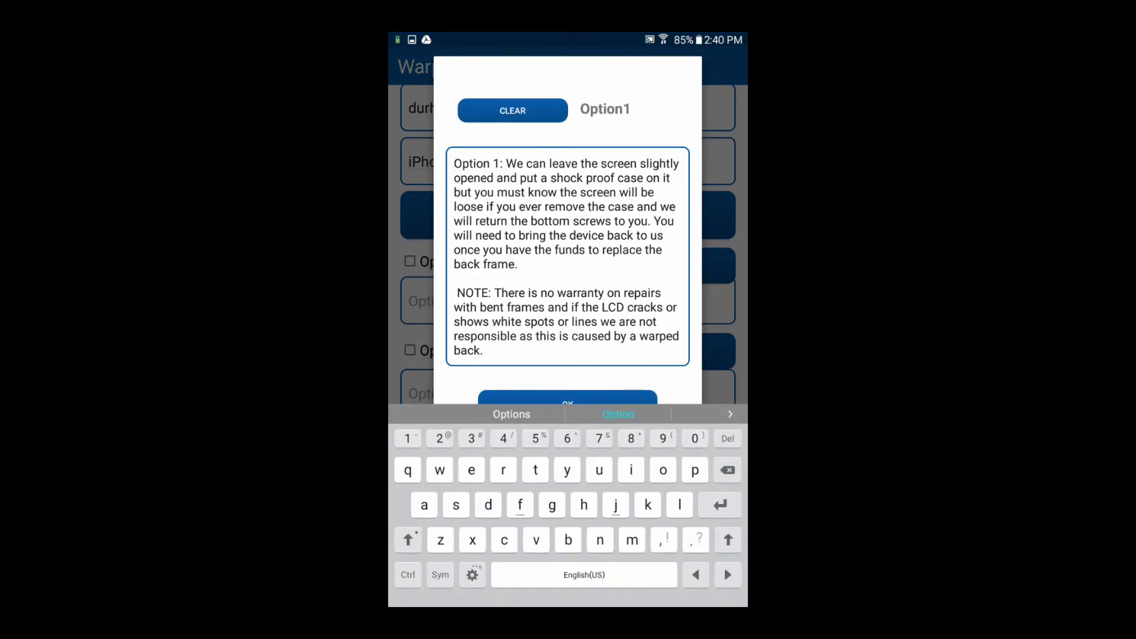
pyautogui.click(568, 398)
pyautogui.click(568, 302)
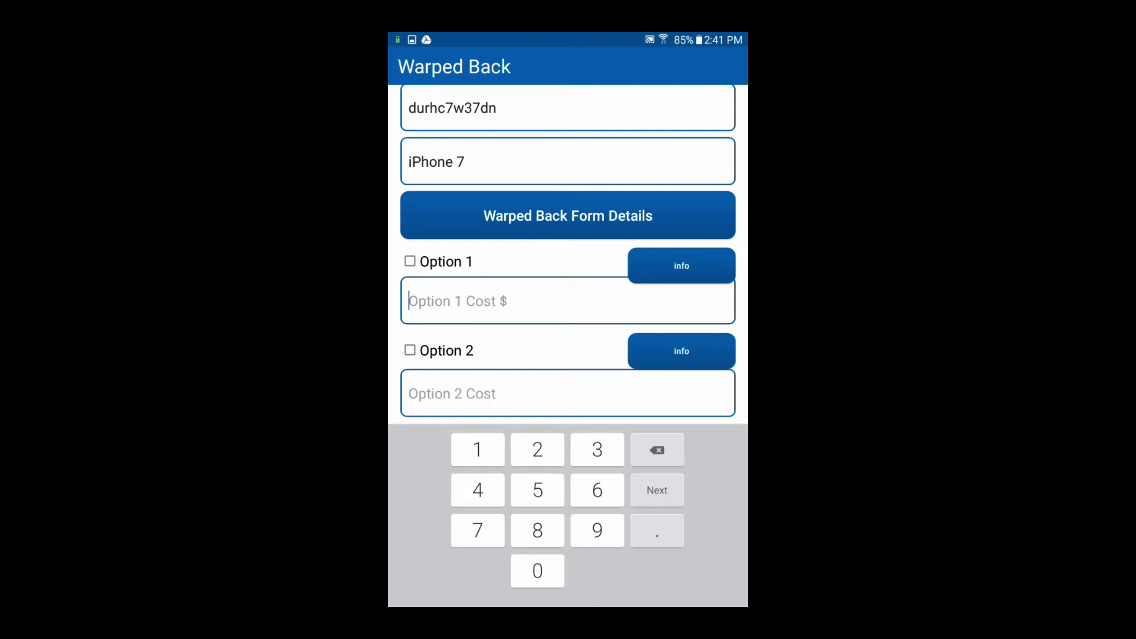
pyautogui.write('45.00')
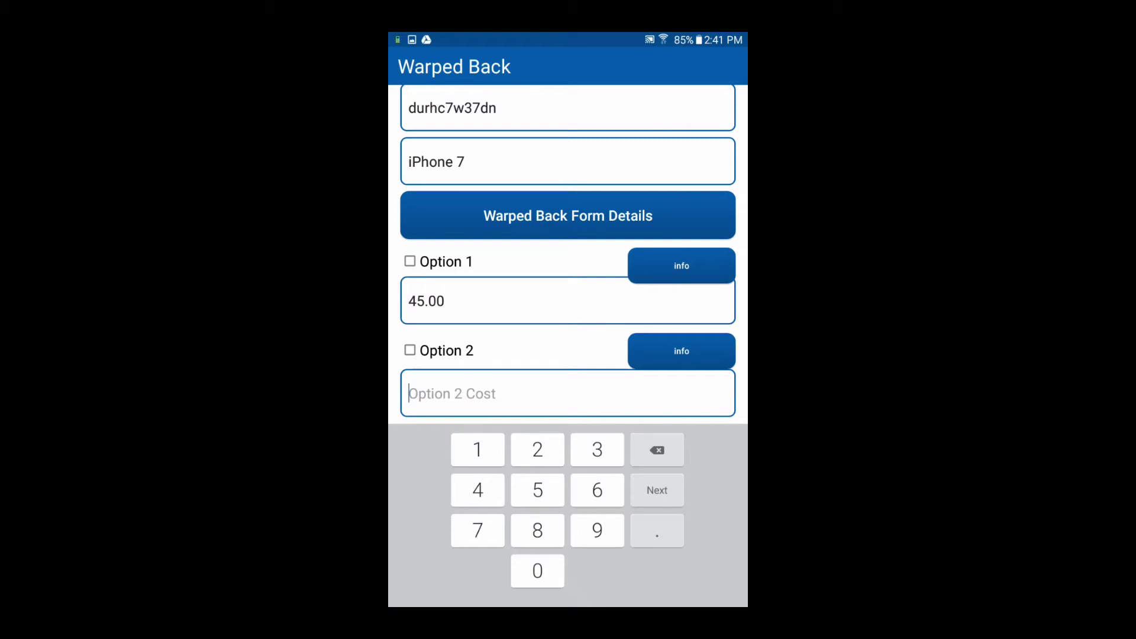
# Step: Enter cost 45.00 for Option 1 and 150.00 for Option 2, after reviewing Option 2's explanation
pyautogui.click(681, 351)
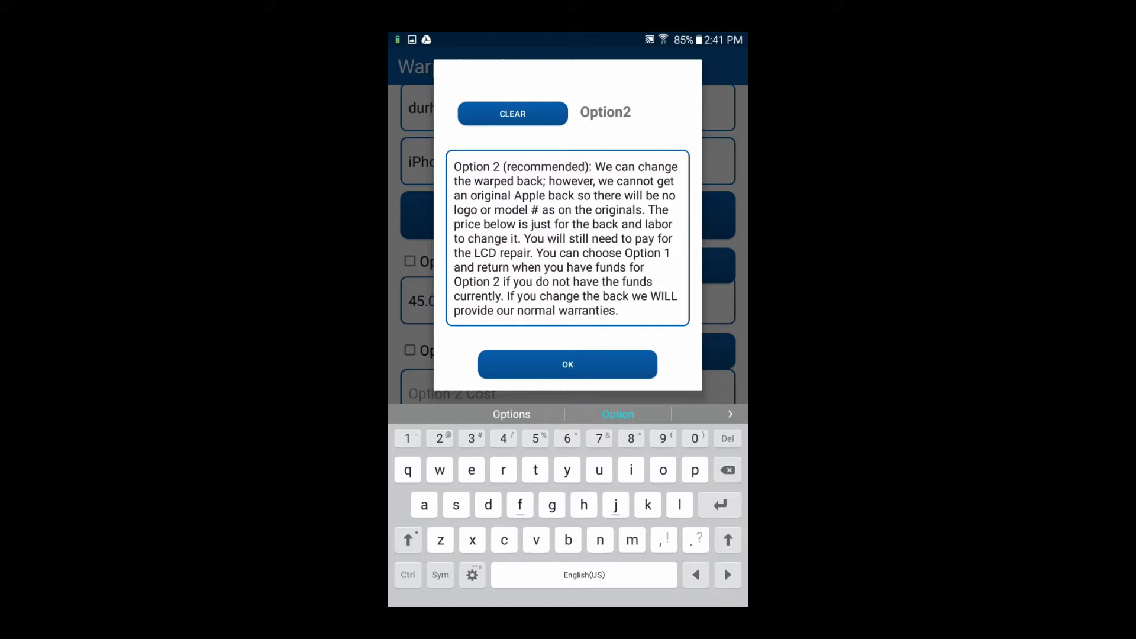
pyautogui.click(567, 364)
pyautogui.write('1')
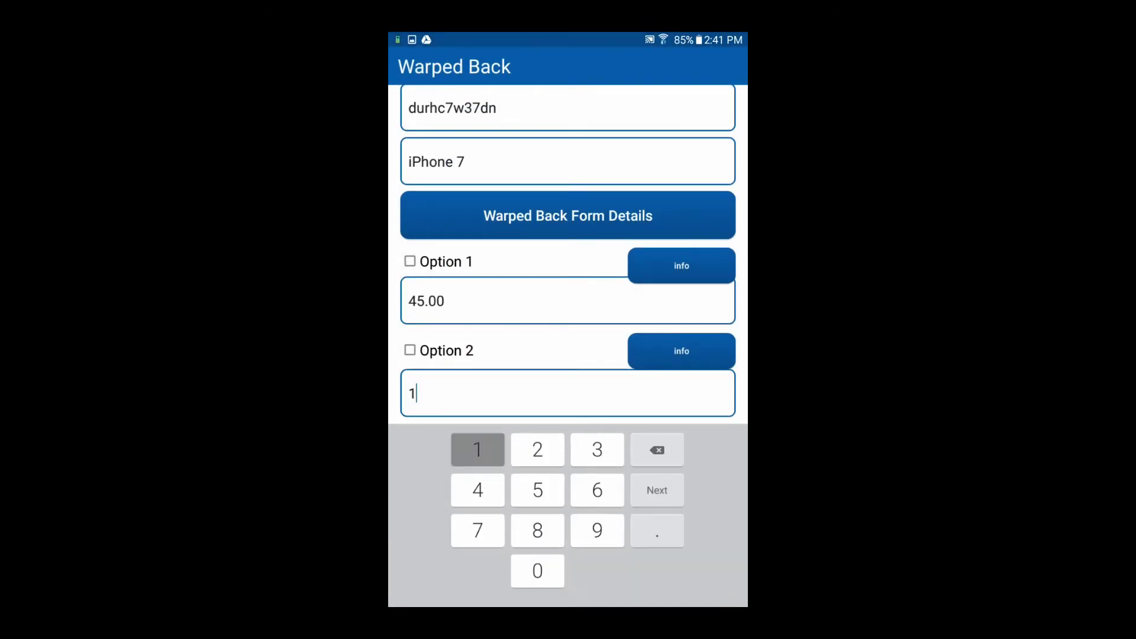
pyautogui.write('50.00')
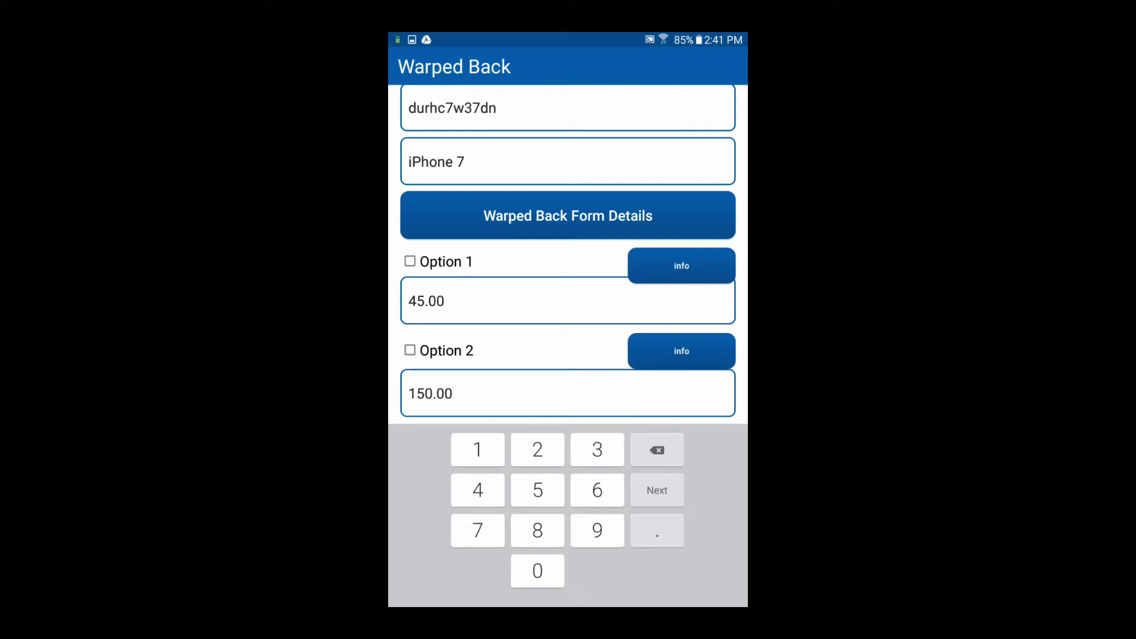
pyautogui.scroll(-2, 568, 258)
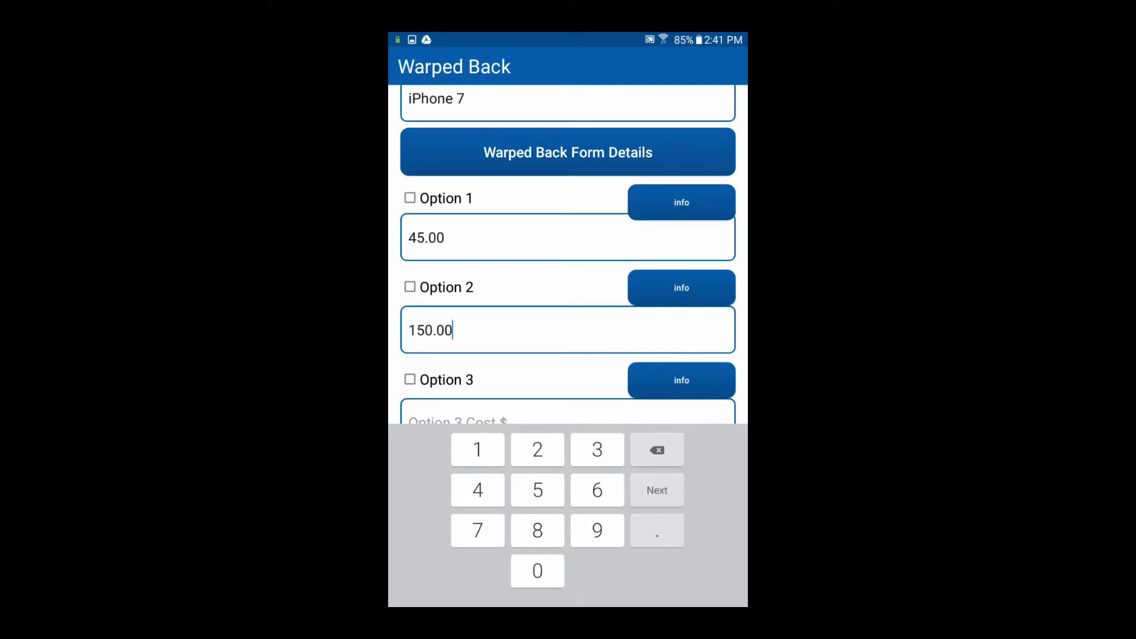
pyautogui.press('Tab')
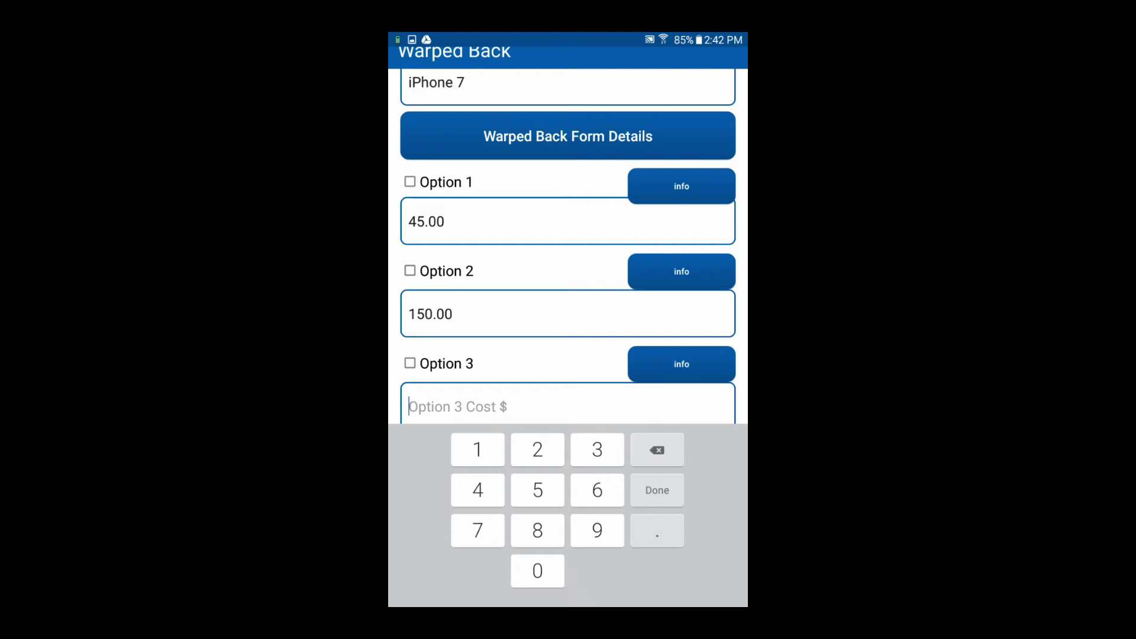
# Step: Review Option 3's explanation and enter its cost as 60.00
pyautogui.click(682, 364)
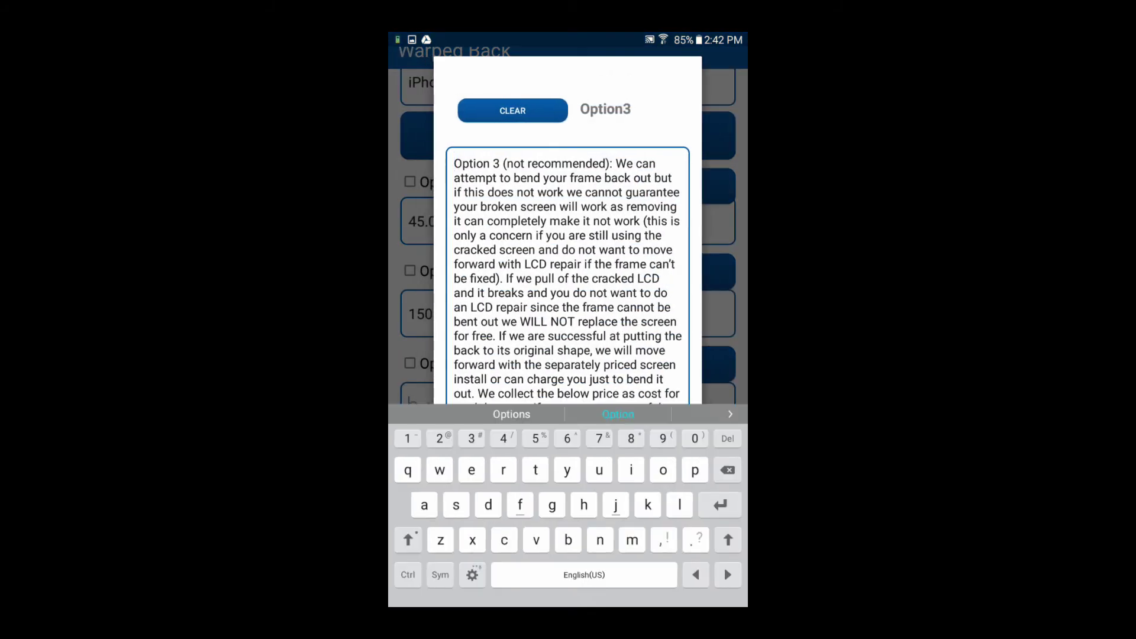
pyautogui.click(655, 164)
pyautogui.click(513, 111)
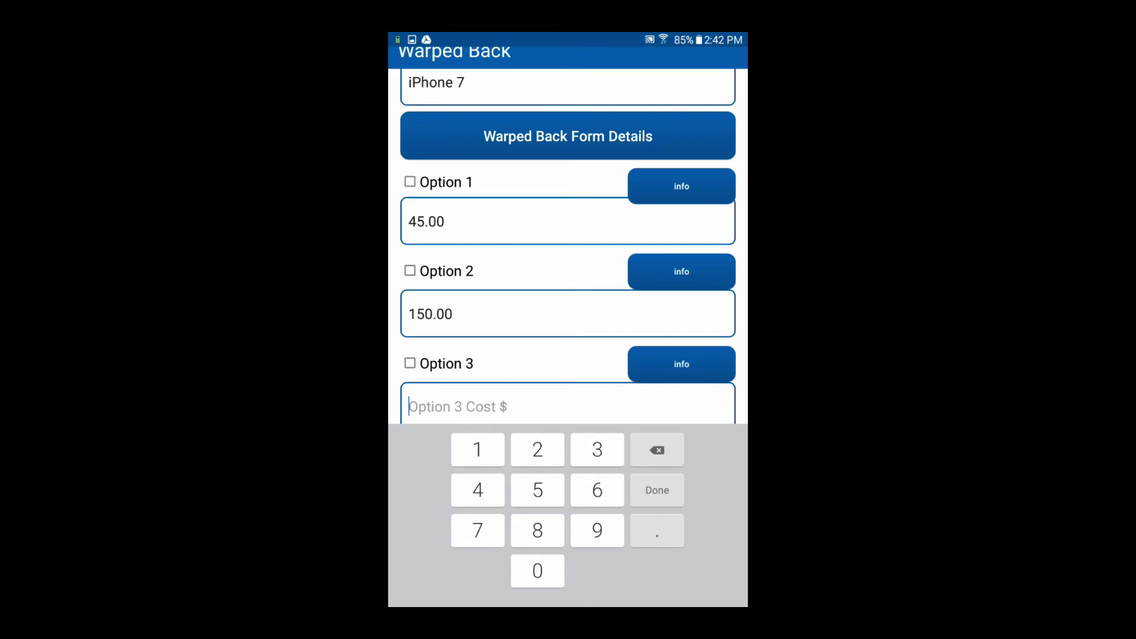
pyautogui.write('60.00')
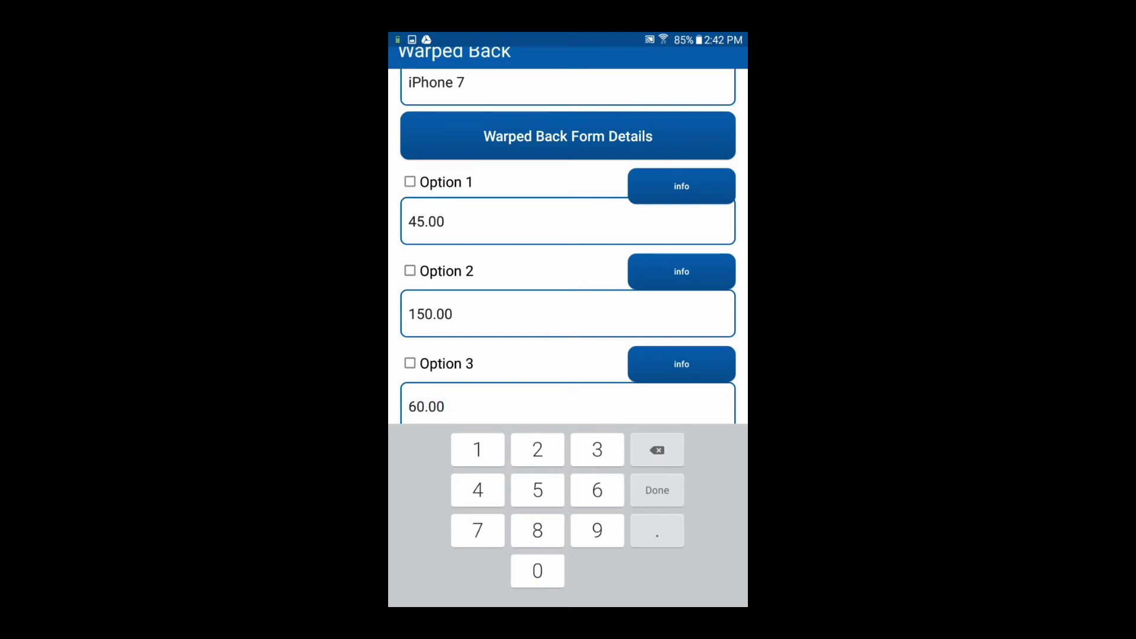
pyautogui.press('Return')
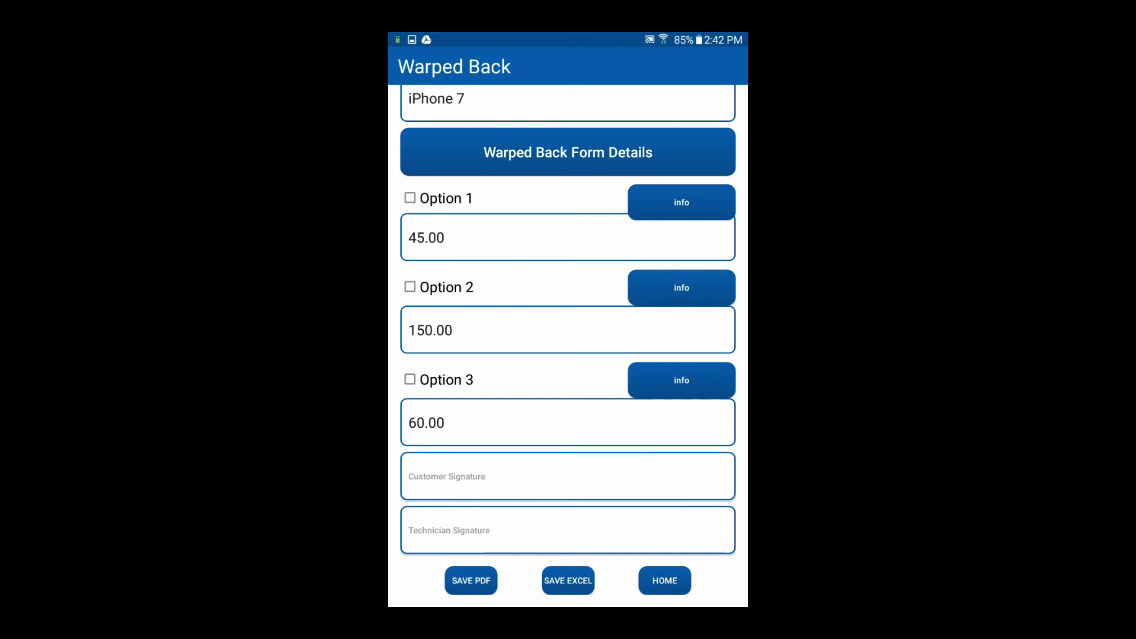
# Step: Tick Option 1, add customer and technician signatures, and save the form as PDF
pyautogui.click(409, 198)
pyautogui.click(569, 477)
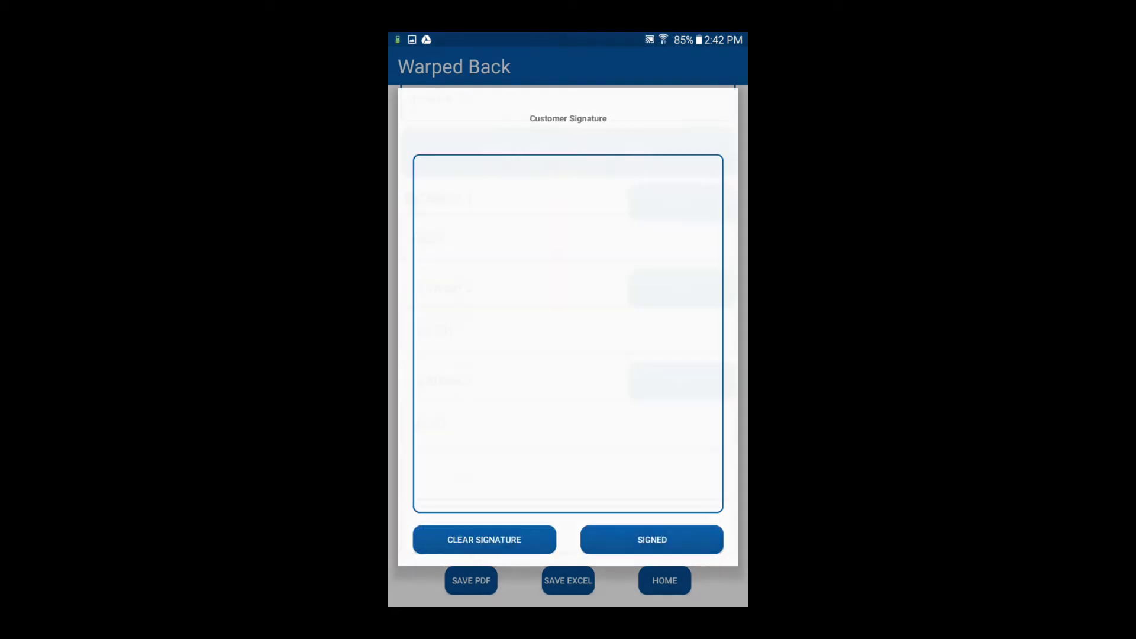
pyautogui.moveTo(601, 255)
pyautogui.mouseDown()
pyautogui.moveTo(563, 285)
pyautogui.moveTo(629, 470)
pyautogui.mouseUp()
pyautogui.click(652, 538)
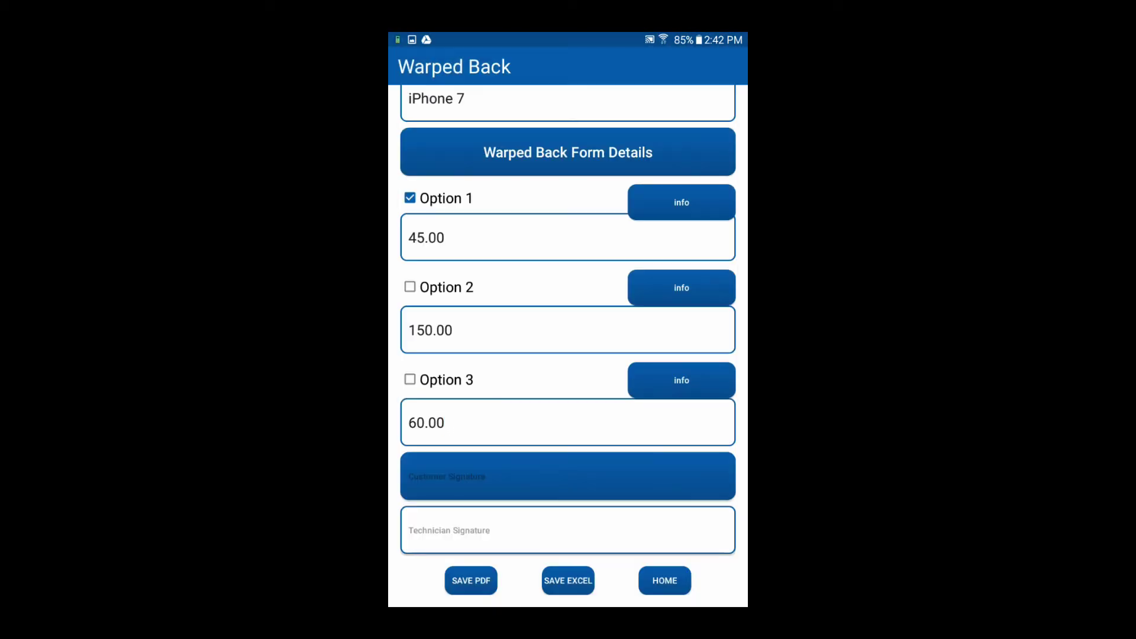
pyautogui.click(568, 530)
pyautogui.moveTo(603, 204)
pyautogui.mouseDown()
pyautogui.moveTo(494, 358)
pyautogui.moveTo(608, 424)
pyautogui.mouseUp()
pyautogui.click(653, 538)
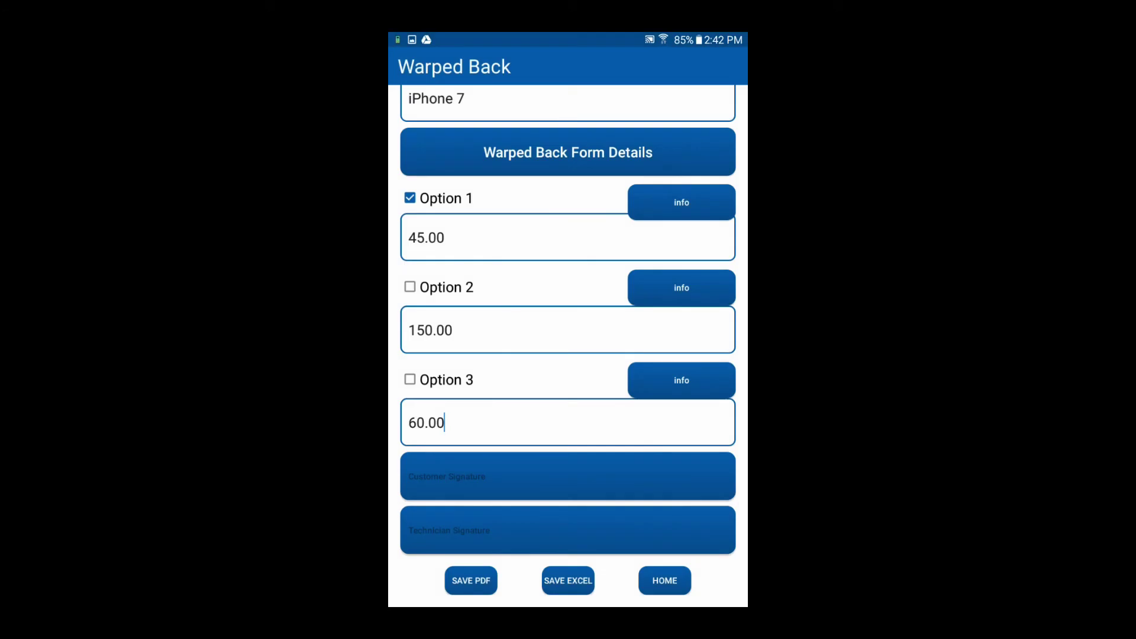
pyautogui.click(470, 581)
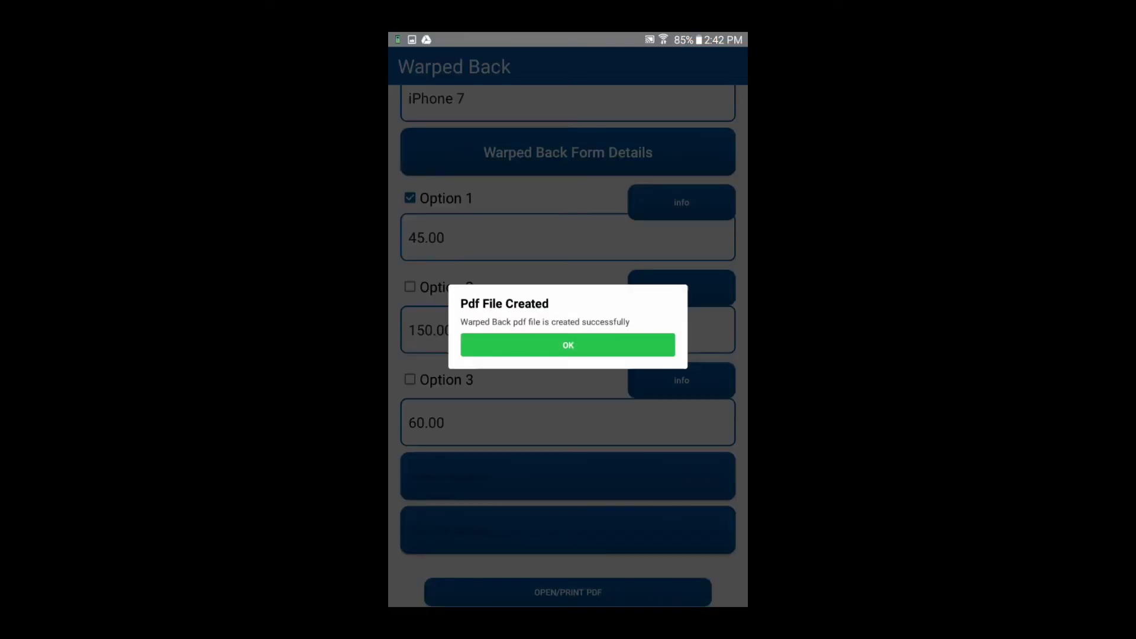
# Step: Dismiss the 'Pdf File Created' confirmation
pyautogui.click(569, 344)
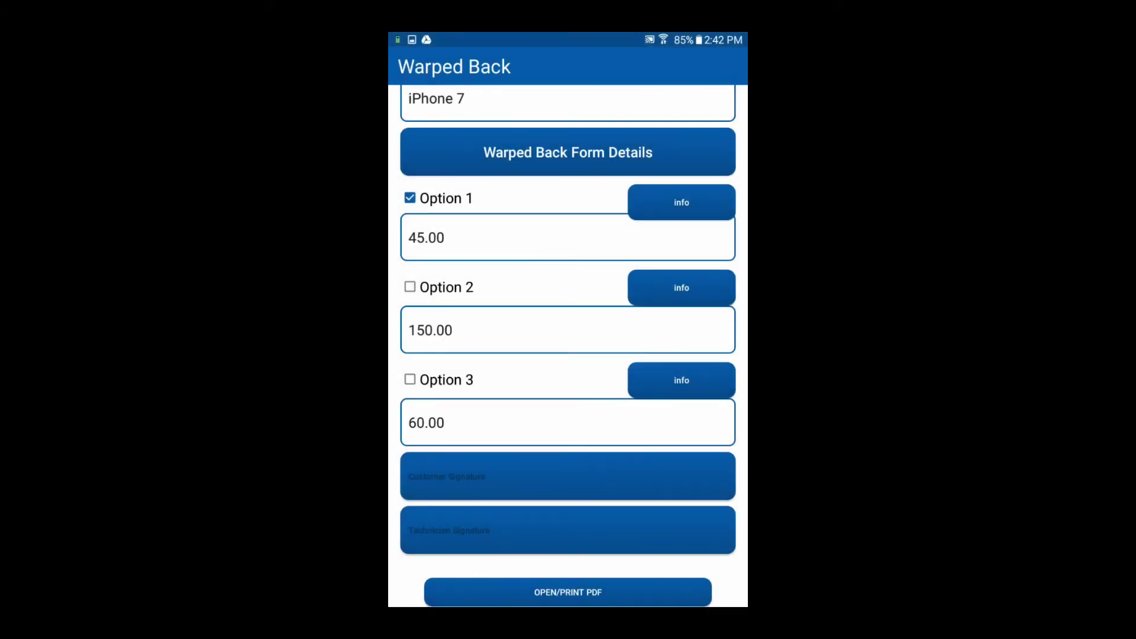